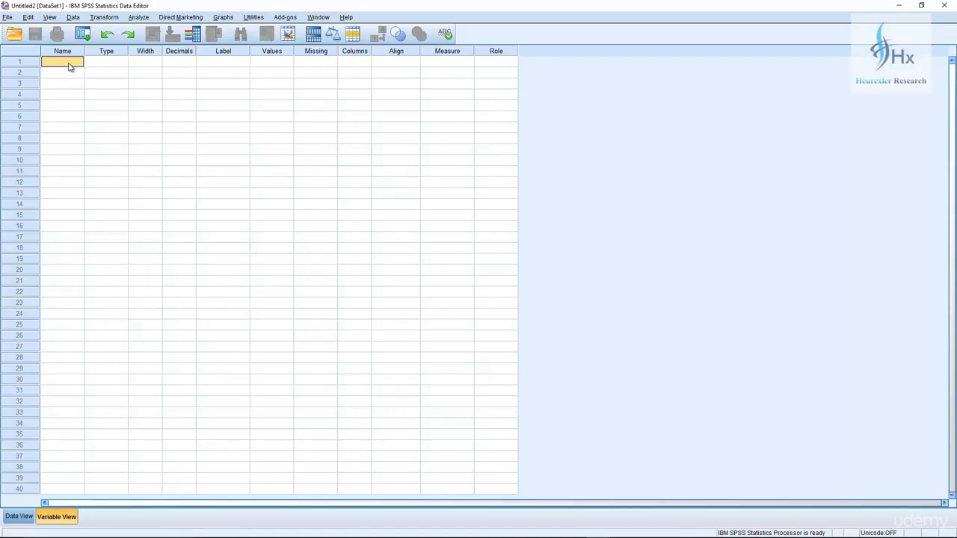
Create a variable named hardwork in the first row of the variable list.
type("hardwork")
key("Return")
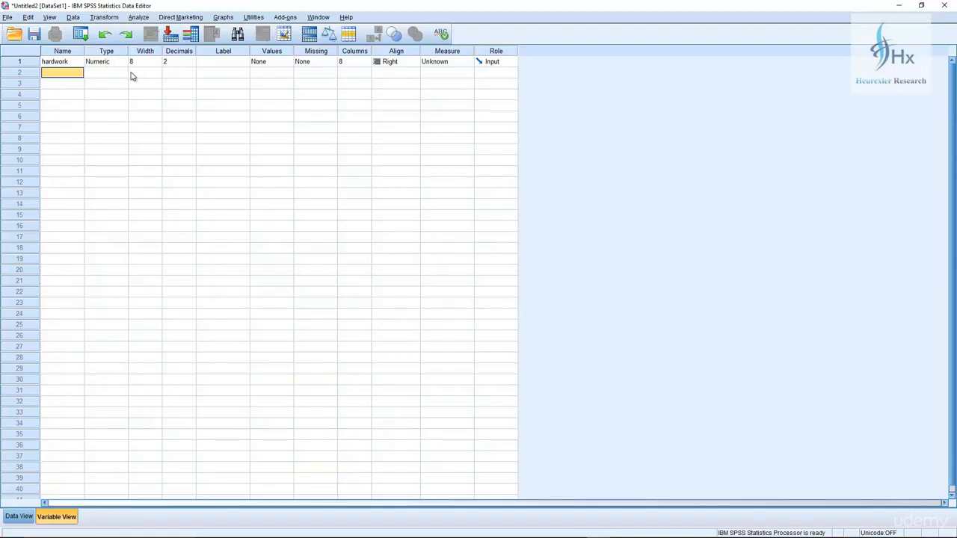
left_click(75, 63)
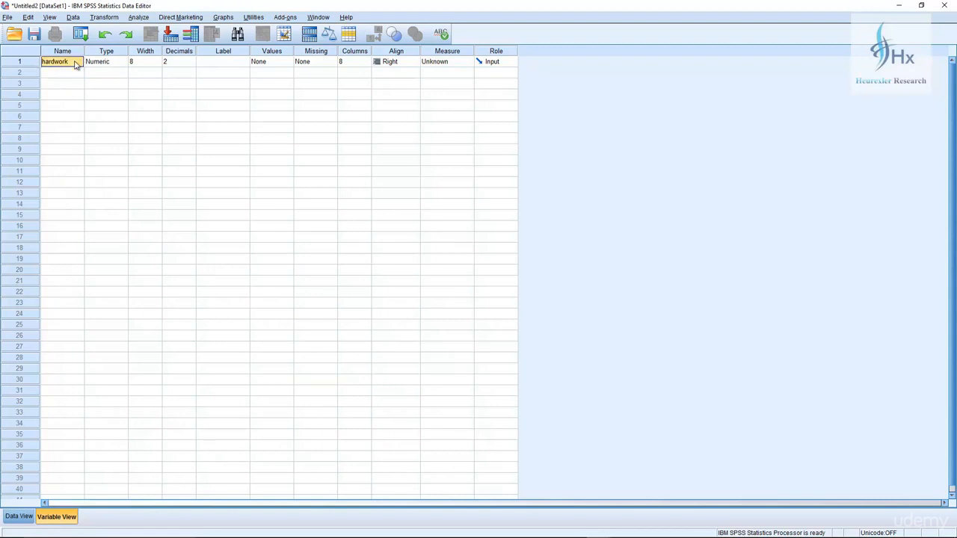
Review the variable type options for hardwork and accept the Numeric type.
left_click(107, 65)
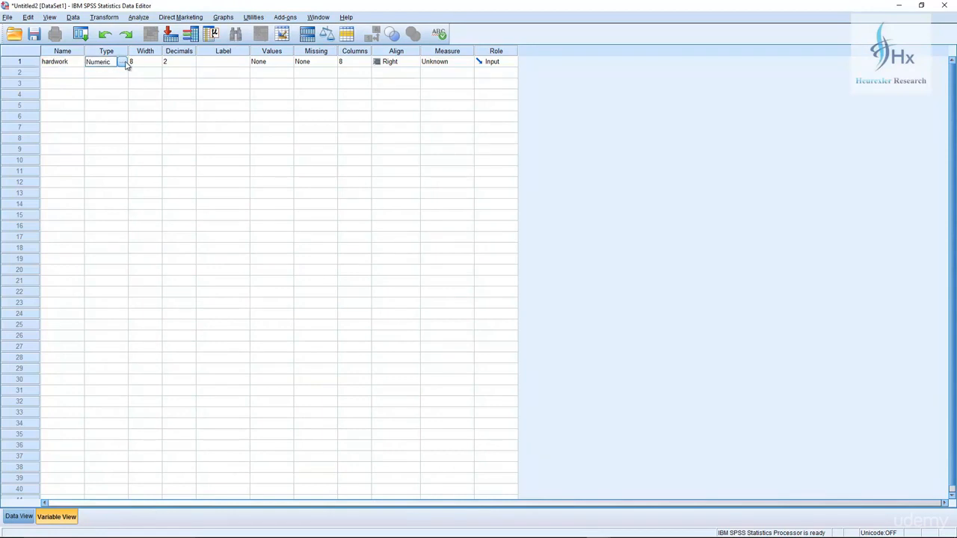
left_click(122, 62)
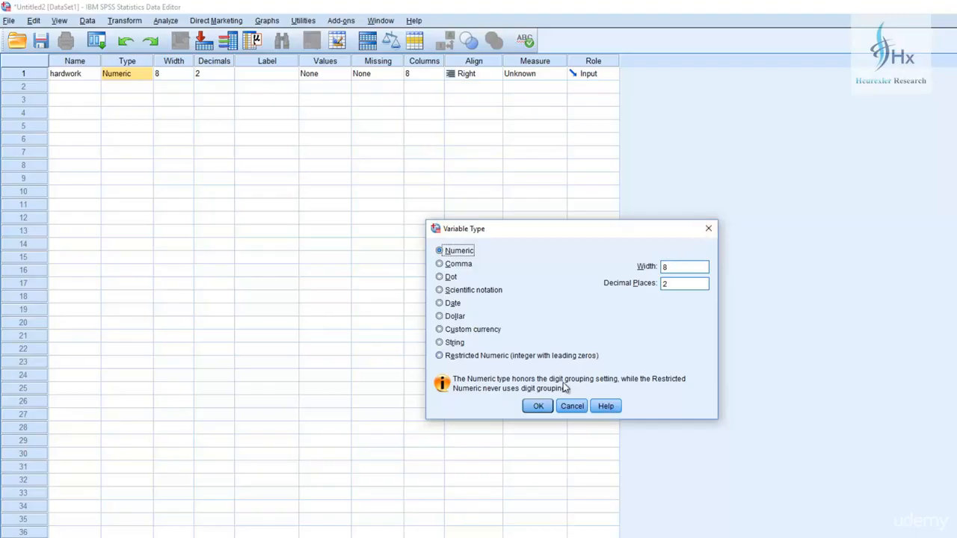
left_click(539, 406)
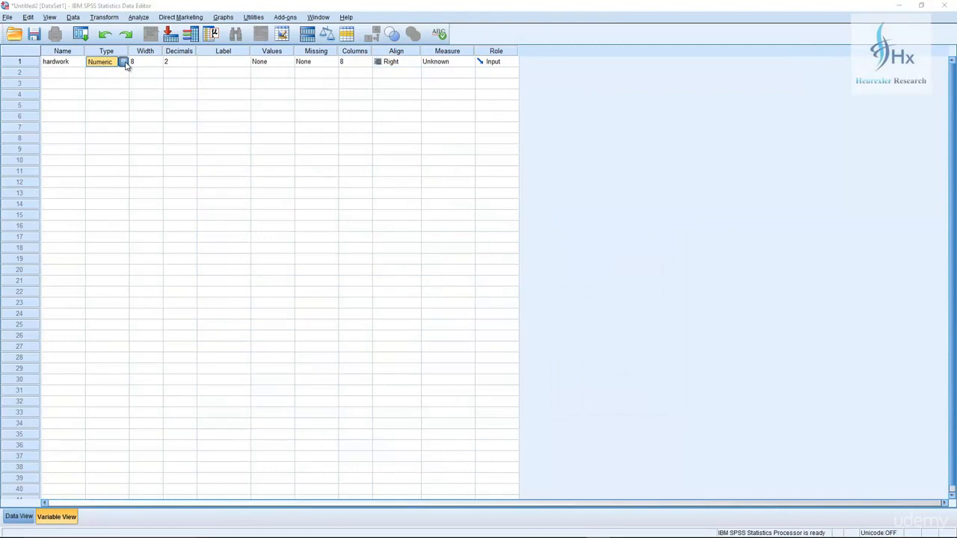
Set the numeric type of hardwork to a width of 2 and 1 decimal place.
left_click(123, 62)
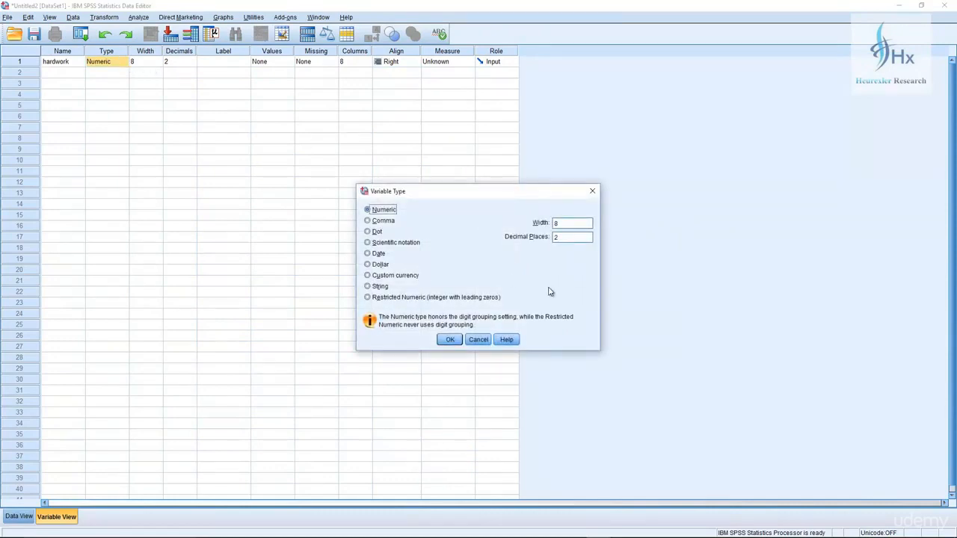
left_click(560, 224)
left_click_drag(560, 224, 541, 224)
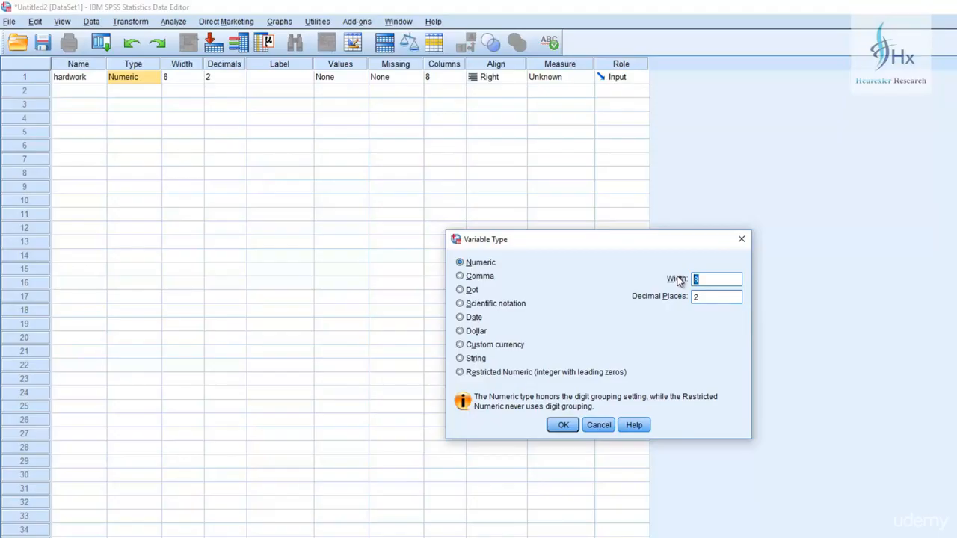
type("2")
left_click(565, 427)
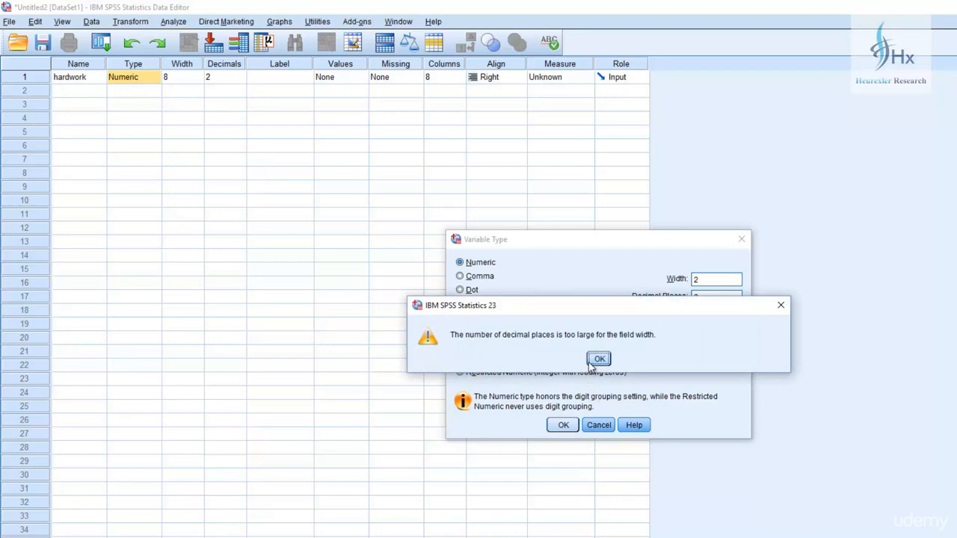
left_click(598, 361)
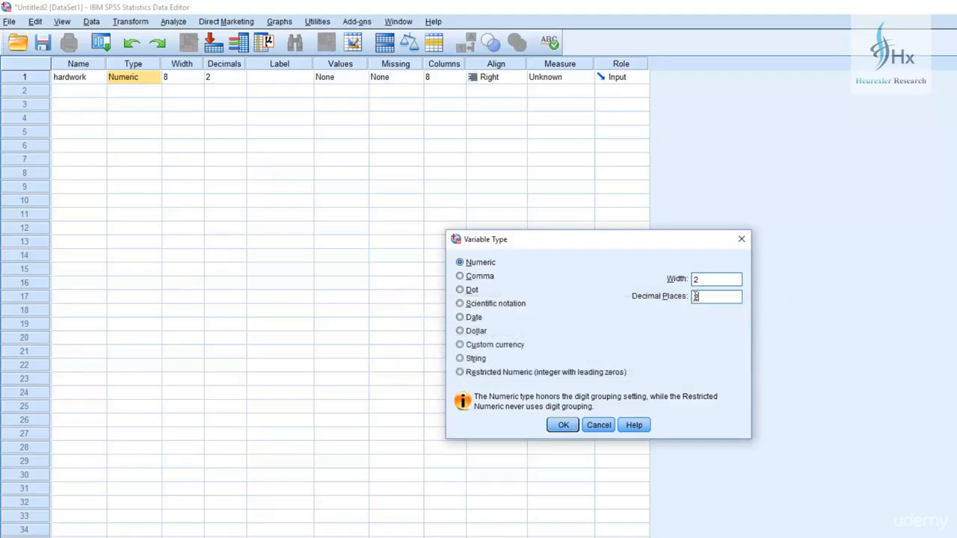
double_click(695, 297)
type("1")
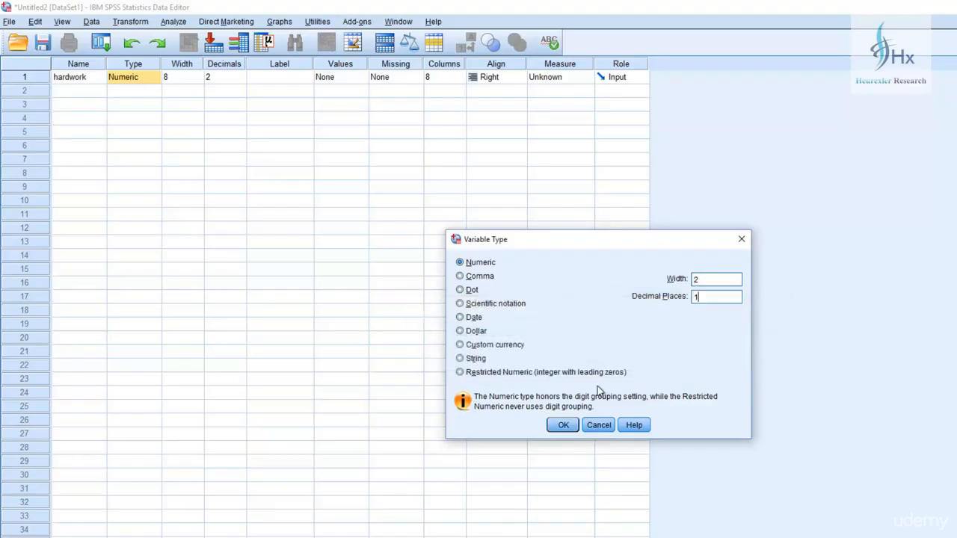
left_click(565, 425)
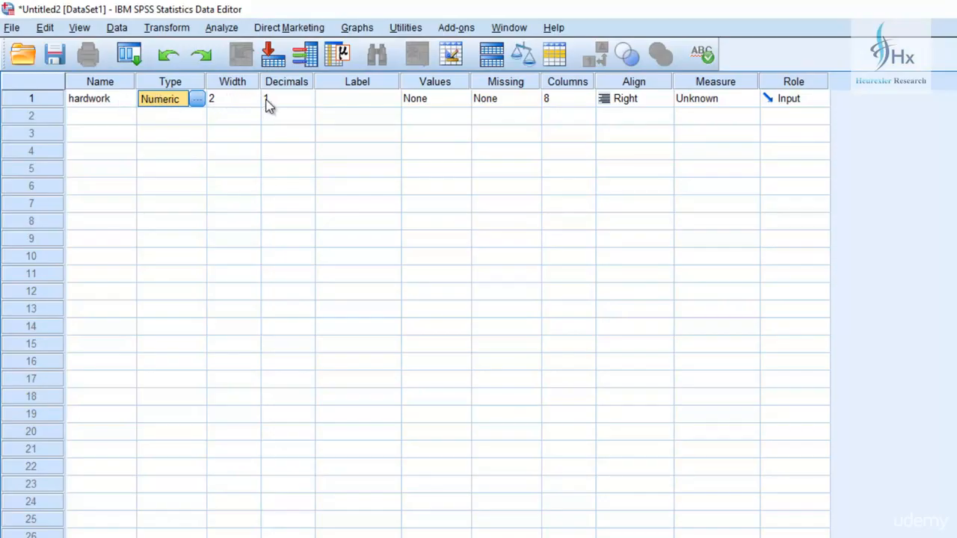
Try to rename the variable as "hard work" with a space between the two words.
left_click(90, 104)
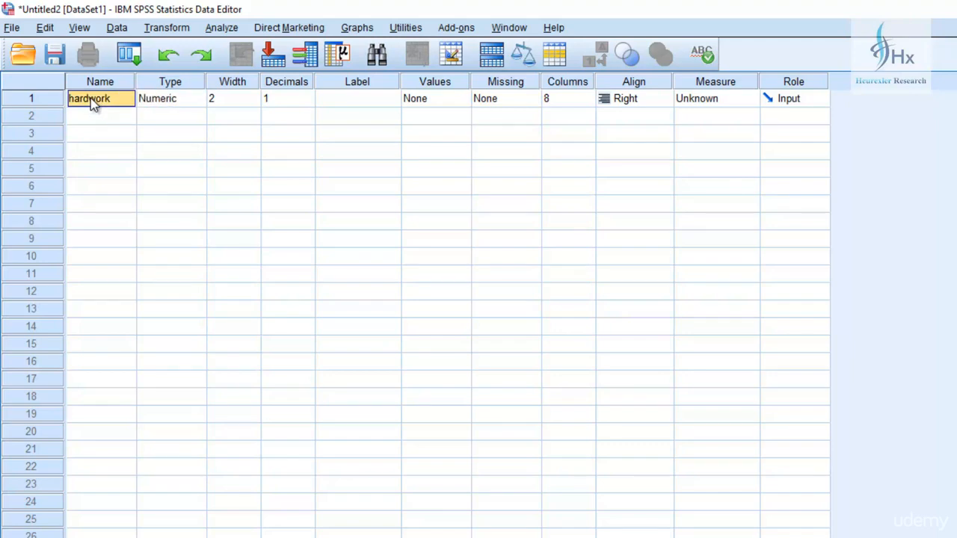
double_click(97, 103)
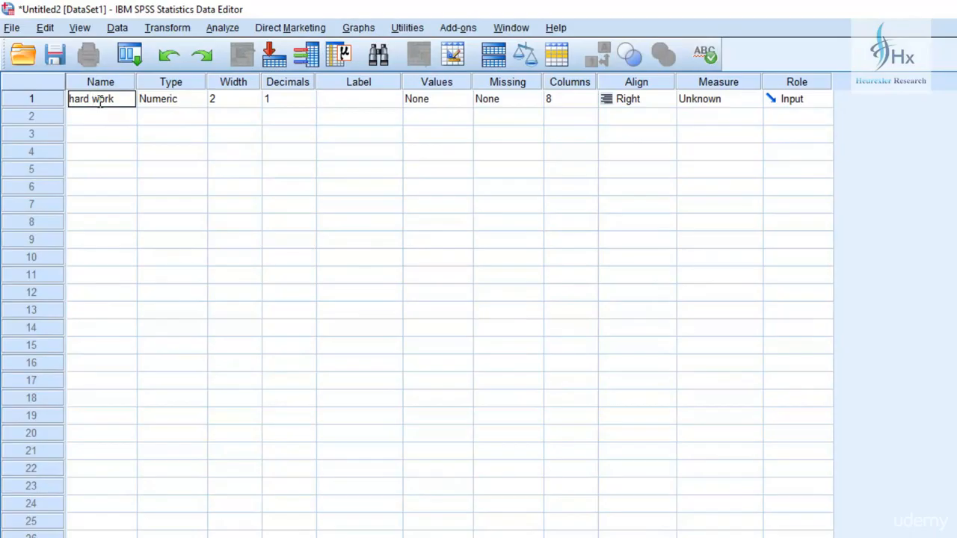
key("Return")
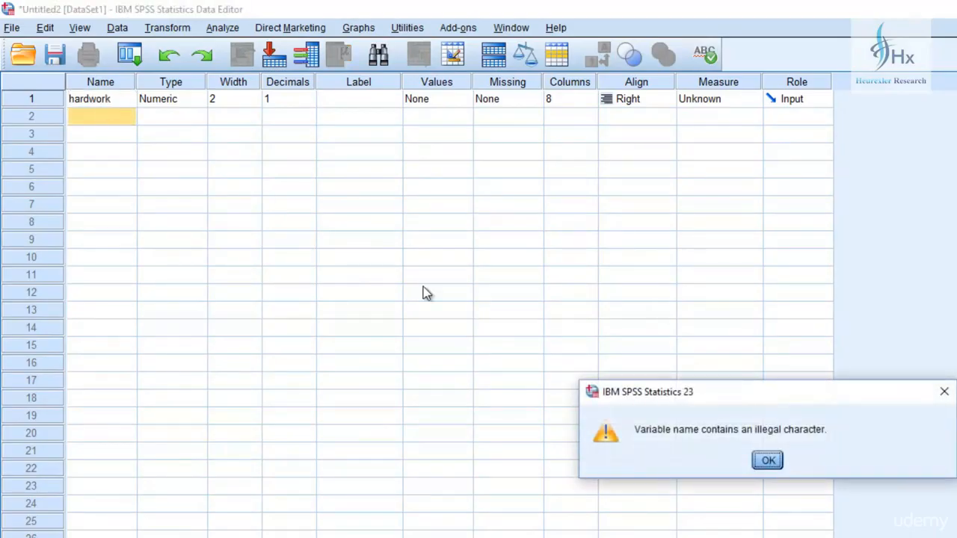
left_click(773, 465)
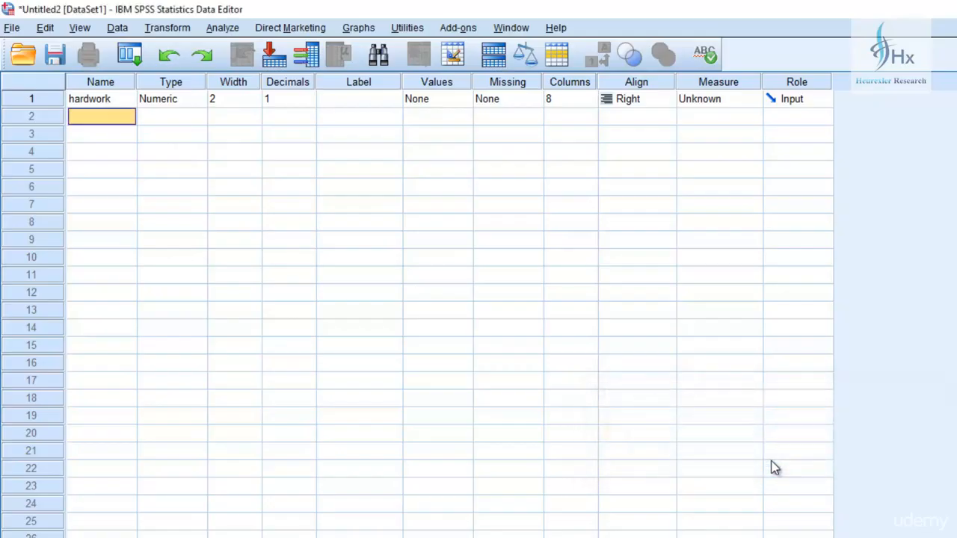
Try to put the digit 1 at the beginning of the variable name hardwork.
left_click(96, 98)
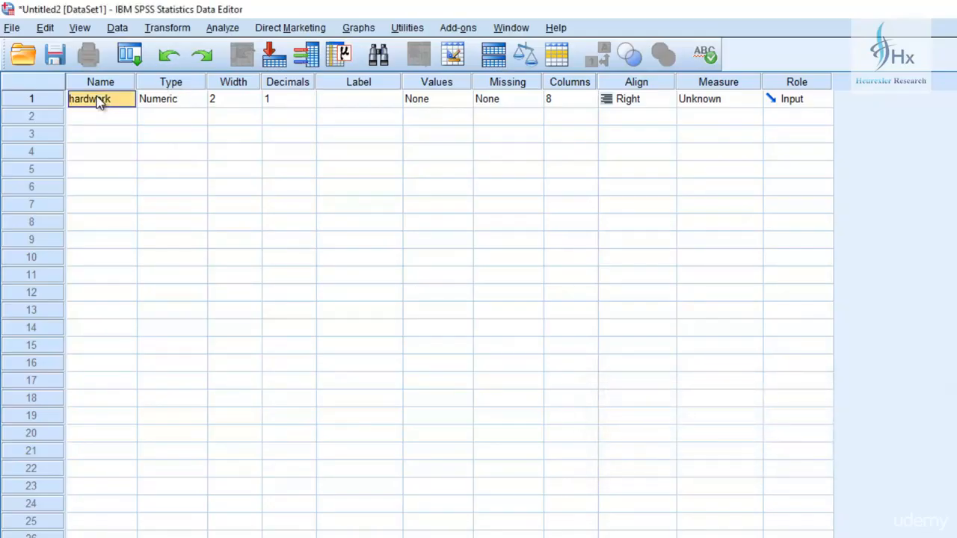
double_click(73, 98)
type("1")
key("Return")
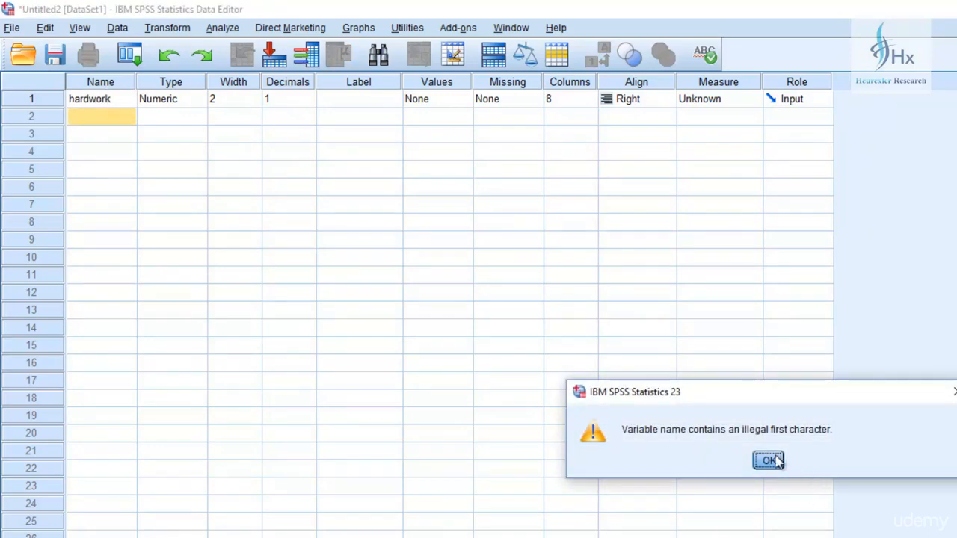
left_click(770, 460)
Append the digit 1 to the variable name so that it reads hardwork1.
left_click(113, 97)
double_click(113, 95)
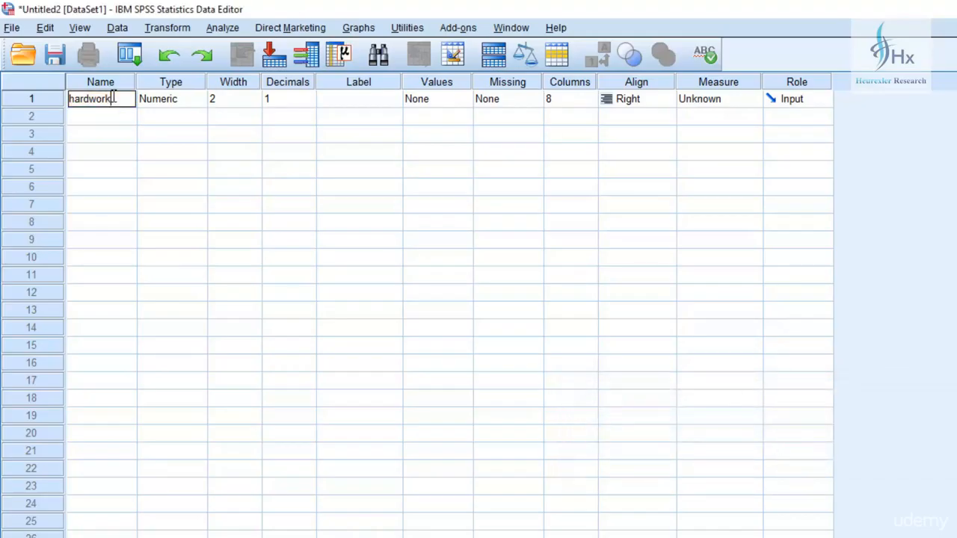
type("1")
key("Return")
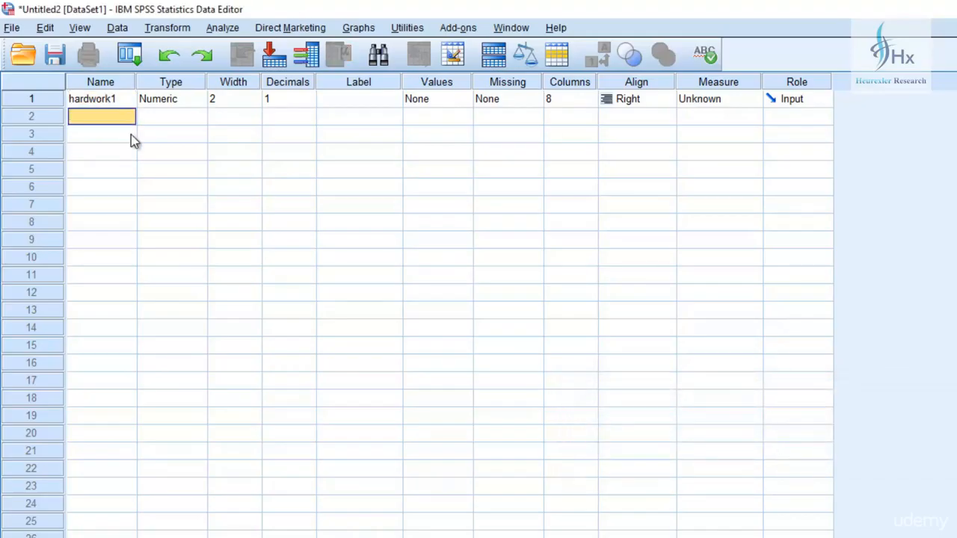
Insert an underscore into the variable name so that it reads hard_work1.
left_click(93, 100)
double_click(91, 96)
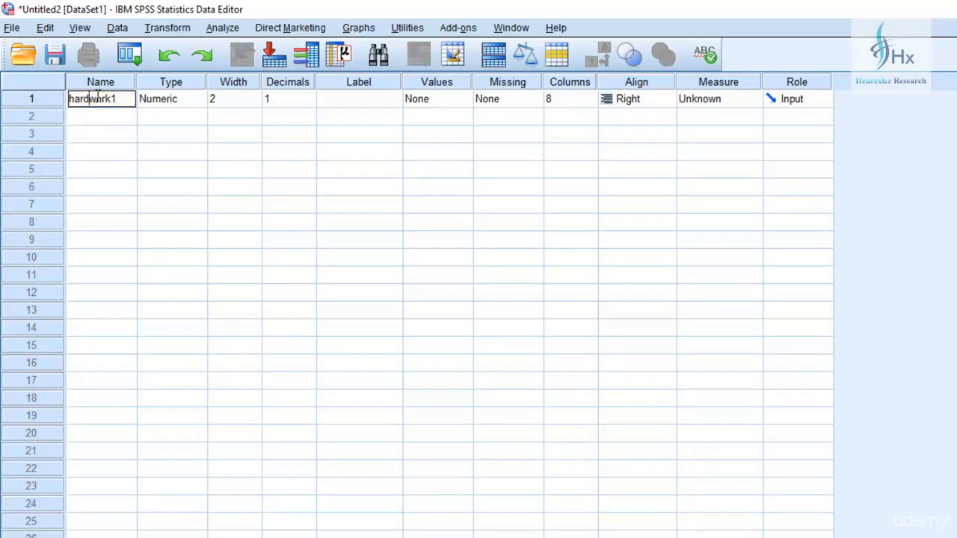
type("_")
key("Return")
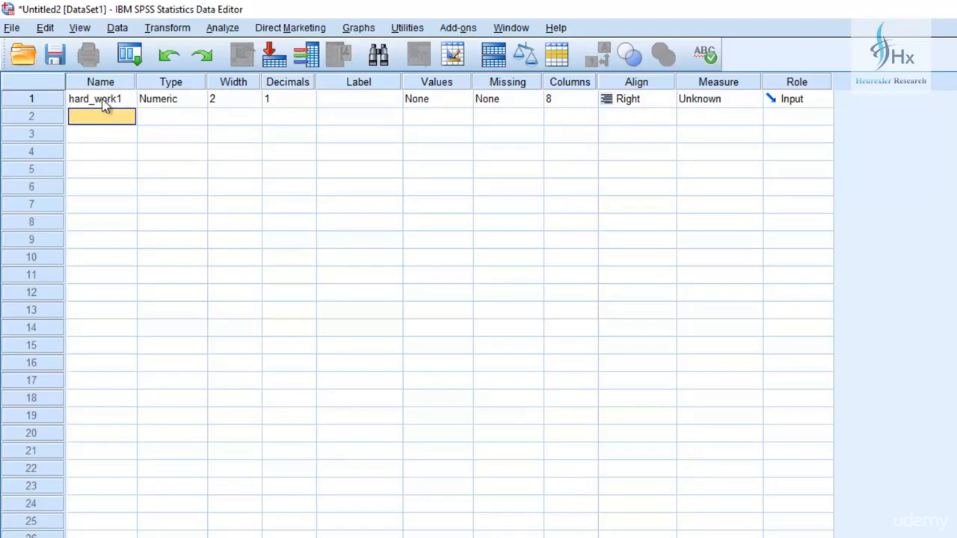
Rename the first variable back to hardwork.
left_click(105, 105)
type("hardwork")
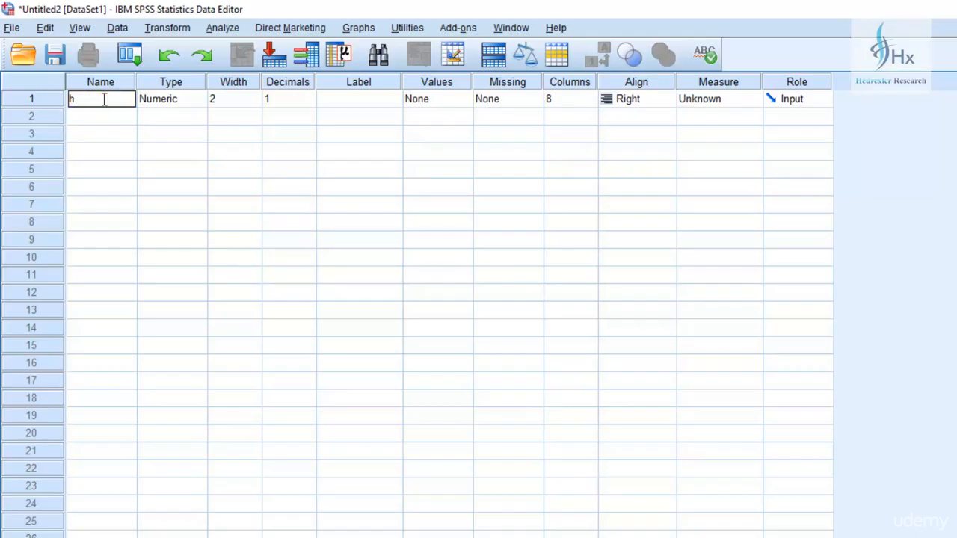
key("Return")
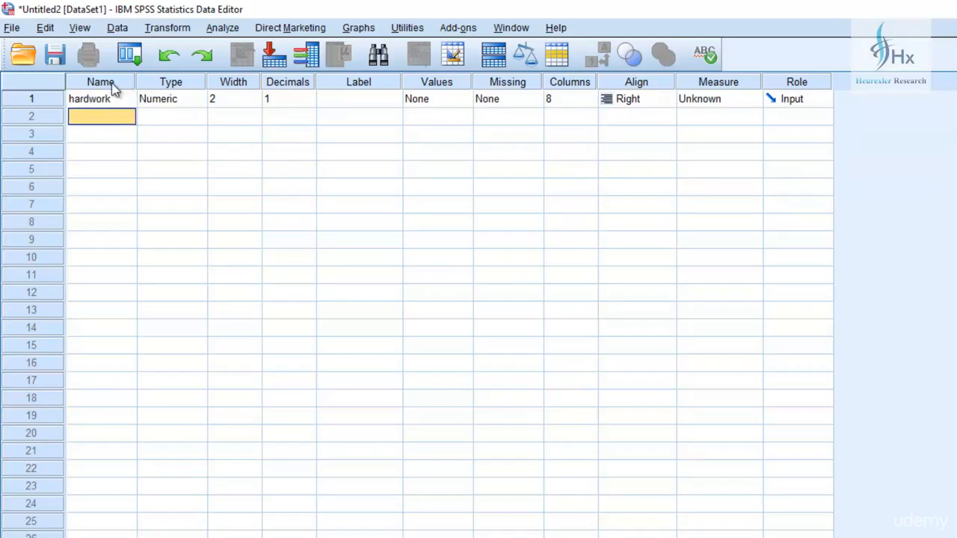
Try to put a dollar sign at the beginning of the variable name hardwork.
left_click(69, 105)
double_click(69, 105)
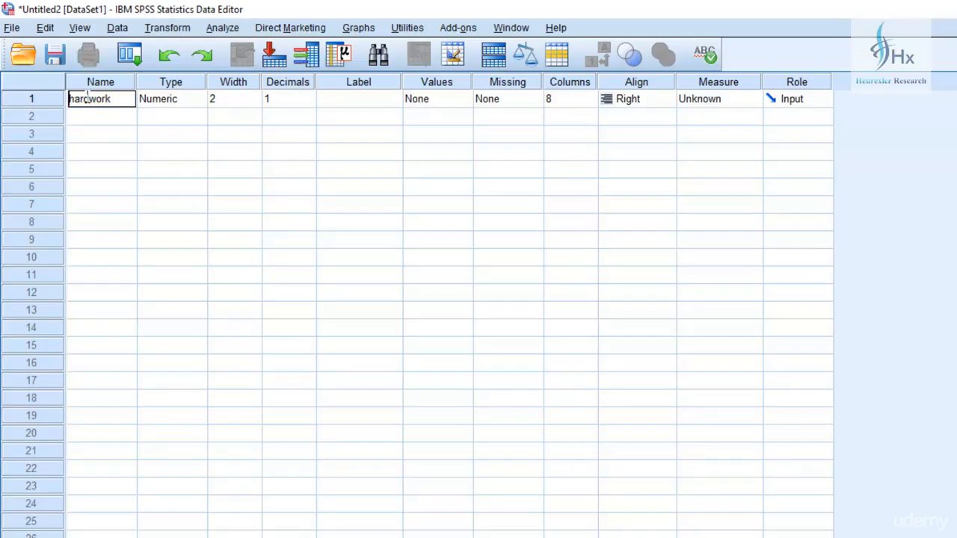
type("$")
key("Return")
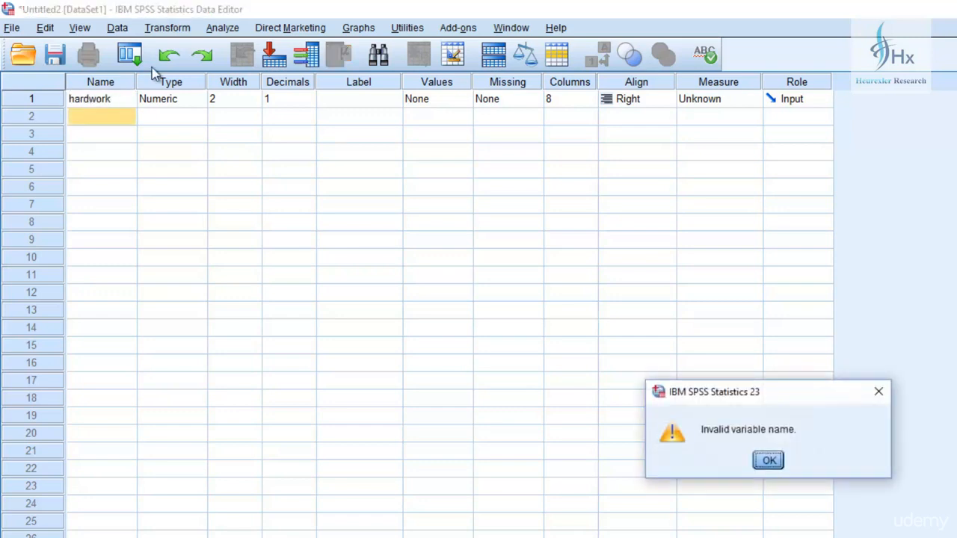
left_click(767, 460)
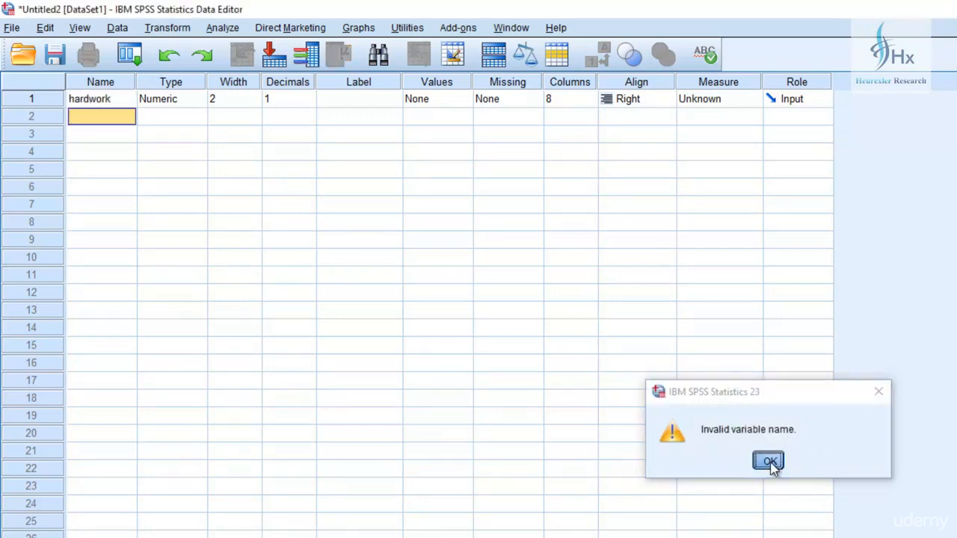
Insert a dollar sign in the middle of the variable name so that it reads hard$work.
double_click(107, 103)
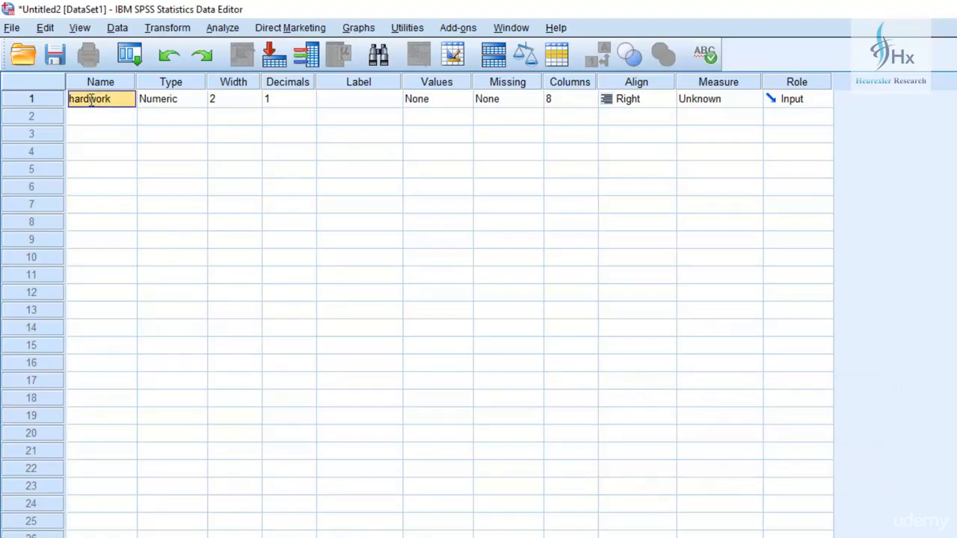
left_click(90, 98)
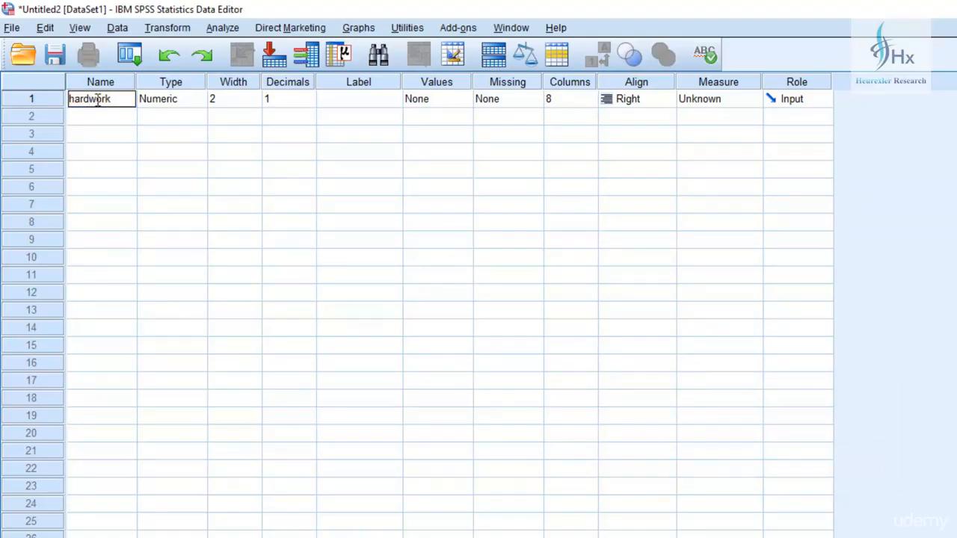
type("$")
key("Return")
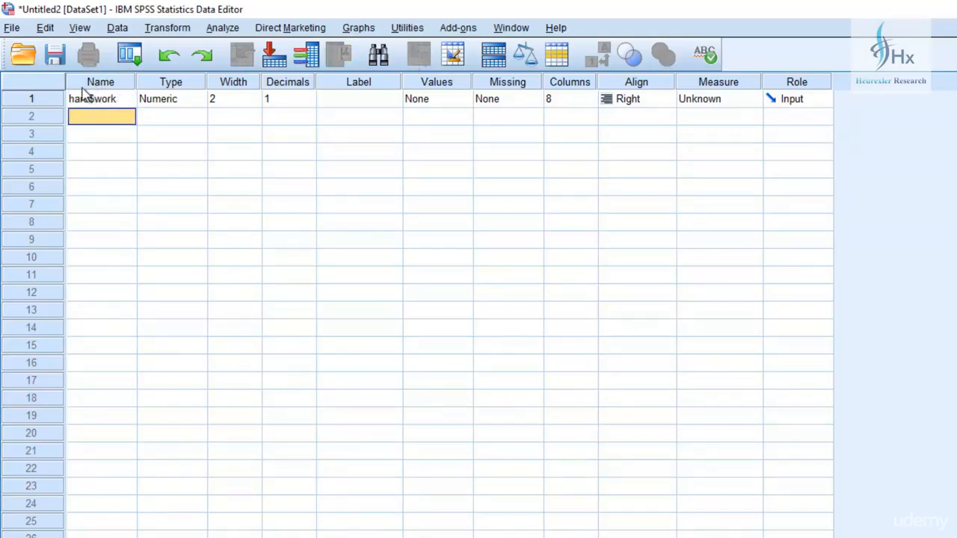
Remove the dollar sign from the variable name so that it reads hardwork.
left_click(94, 100)
double_click(93, 99)
key("BackSpace")
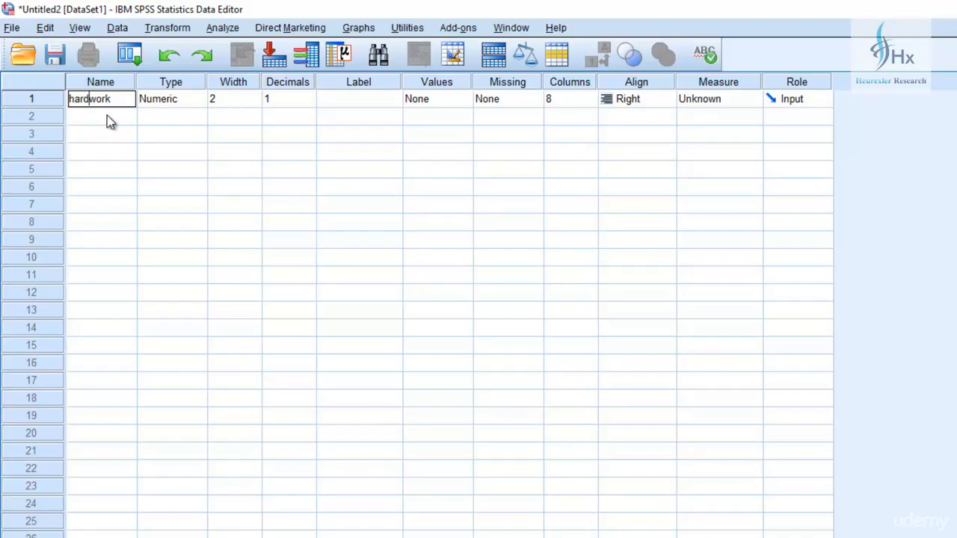
left_click(109, 120)
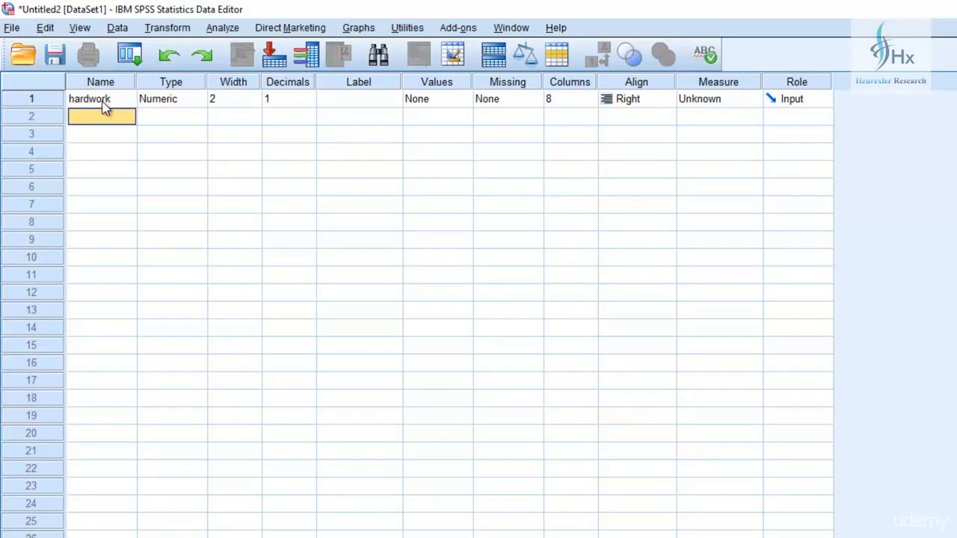
Try to add a forward slash to the variable name hardwork.
left_click(69, 101)
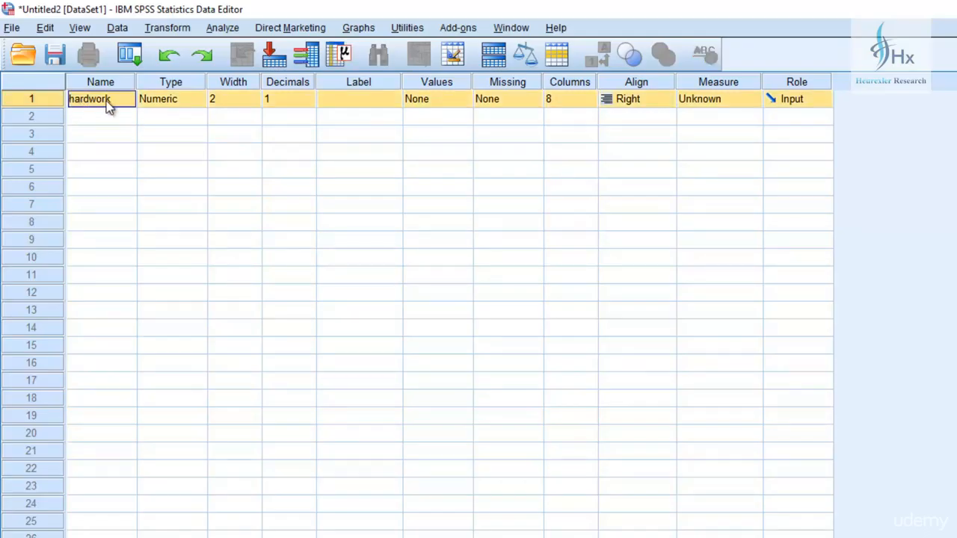
double_click(100, 100)
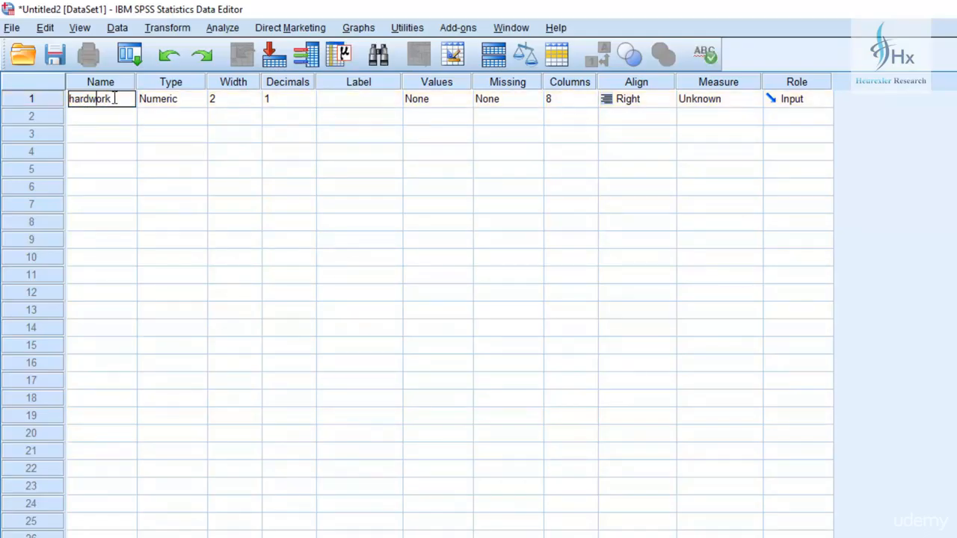
type("/")
key("Return")
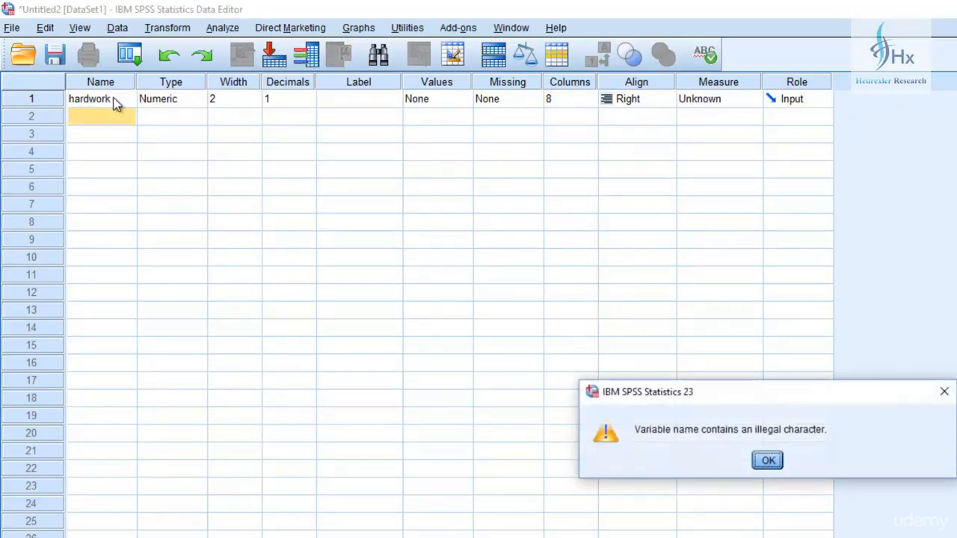
left_click(770, 461)
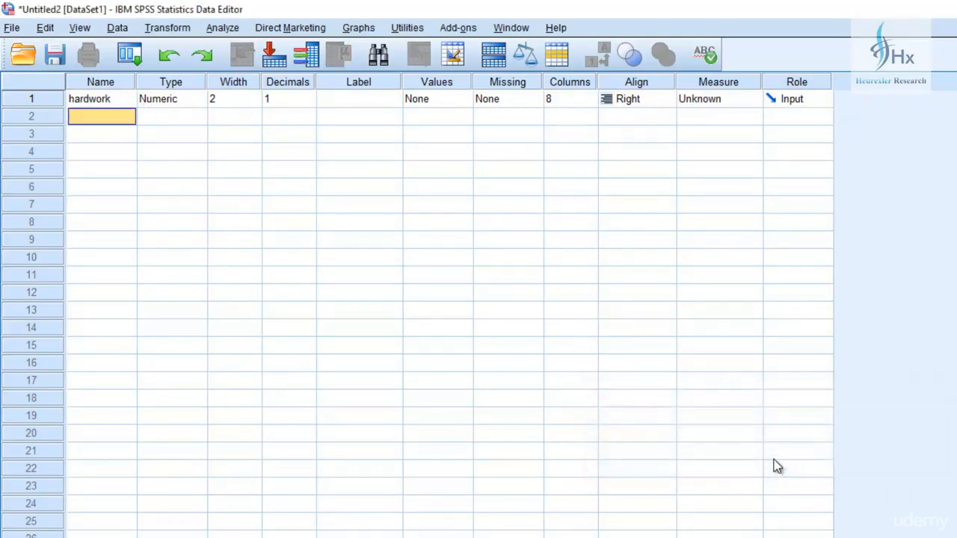
Try to add another special character to the variable name hardwork.
double_click(97, 102)
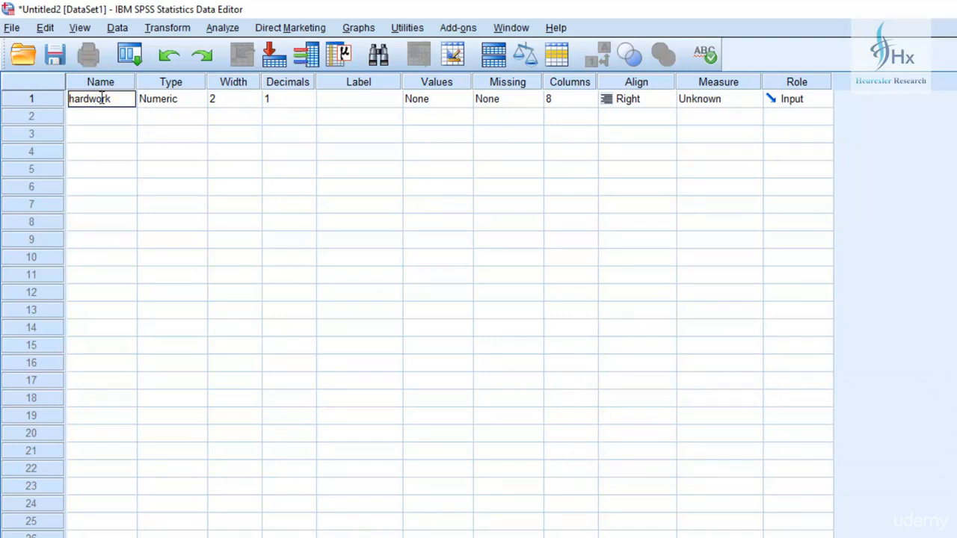
key("Return")
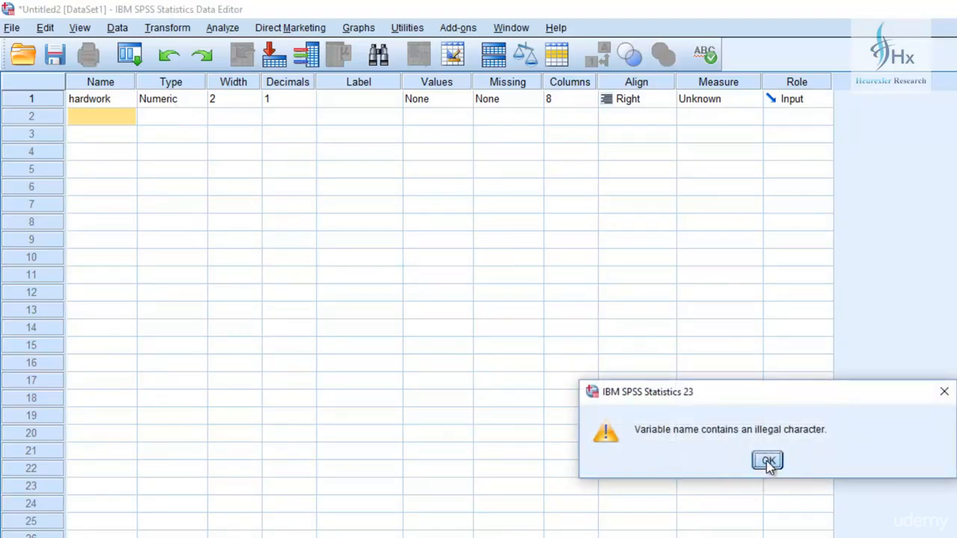
left_click(767, 461)
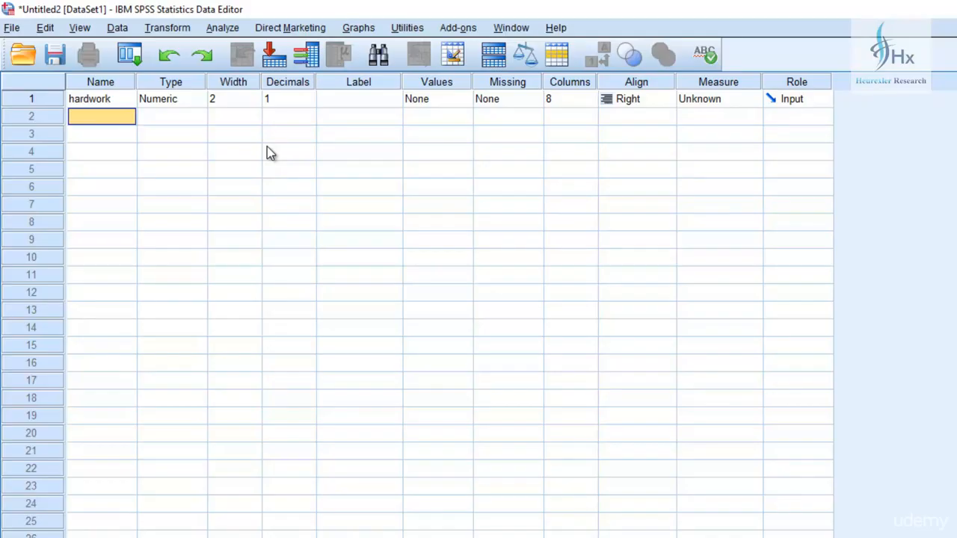
Widen the Label column and label the variable hardwork as "no of hours of study".
left_click(349, 98)
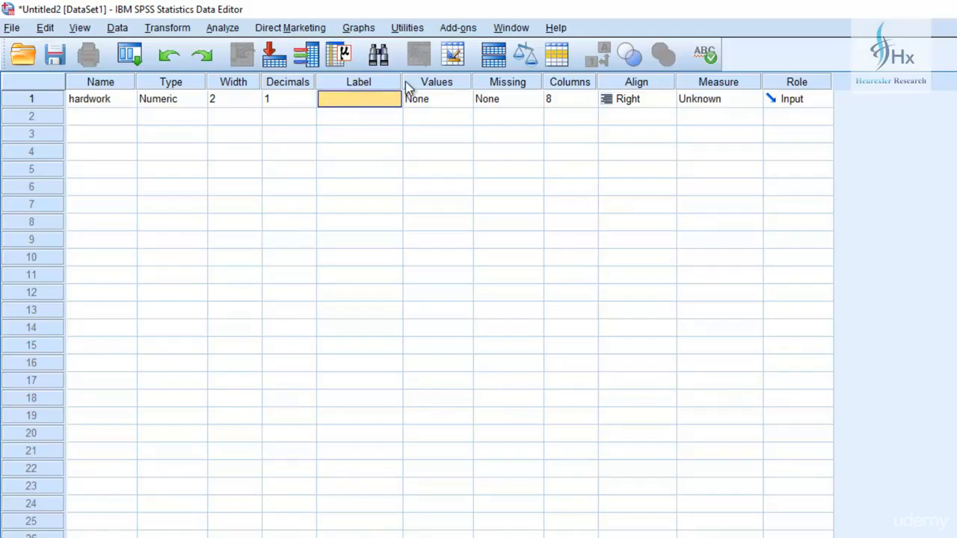
left_click_drag(401, 81, 493, 98)
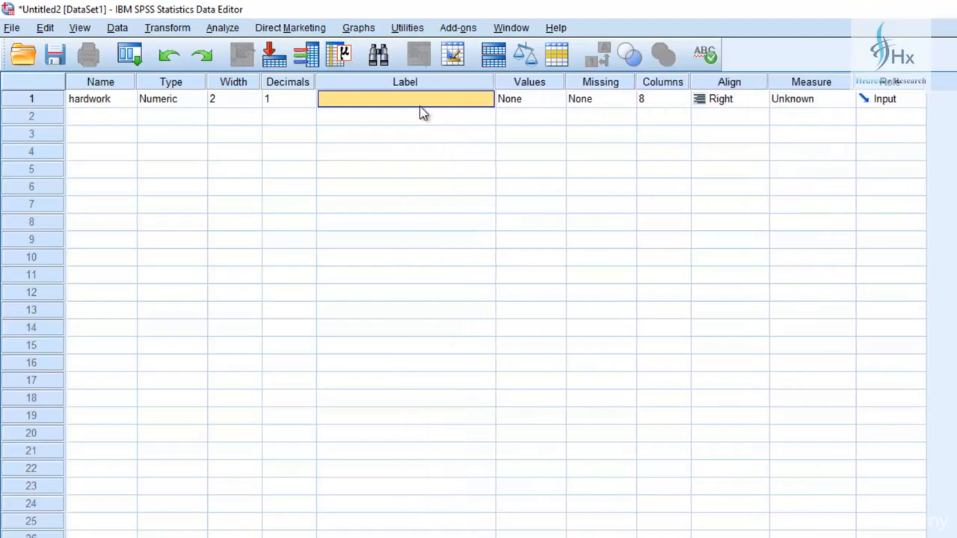
type("n")
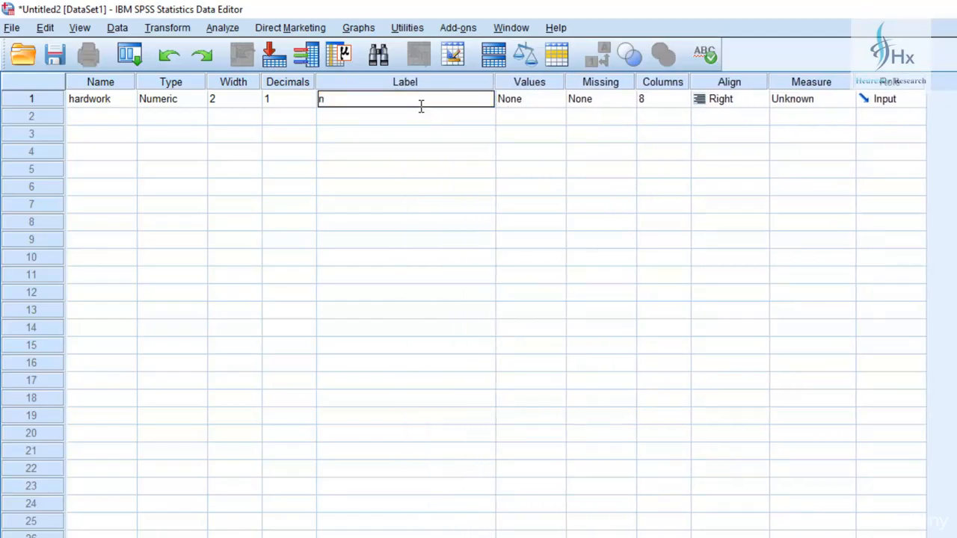
type("o of hours of study")
left_click(435, 119)
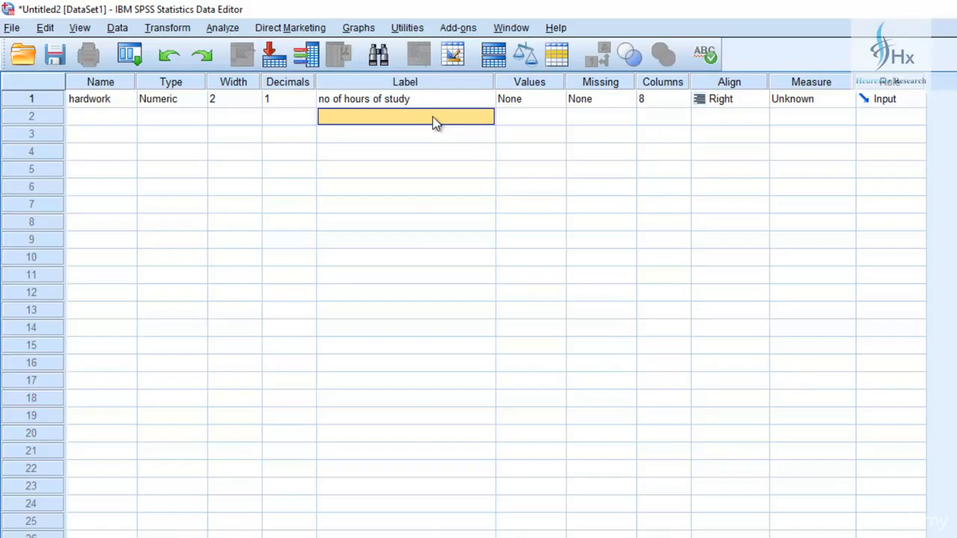
Add two variables named Intelligence and Performance in rows 2 and 3.
left_click(103, 121)
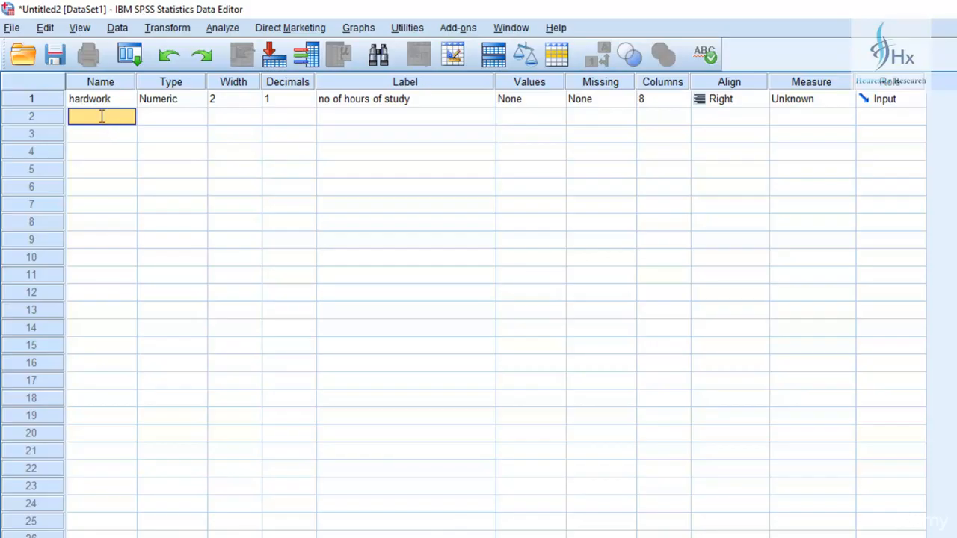
double_click(101, 116)
type("Intelligence")
left_click(95, 137)
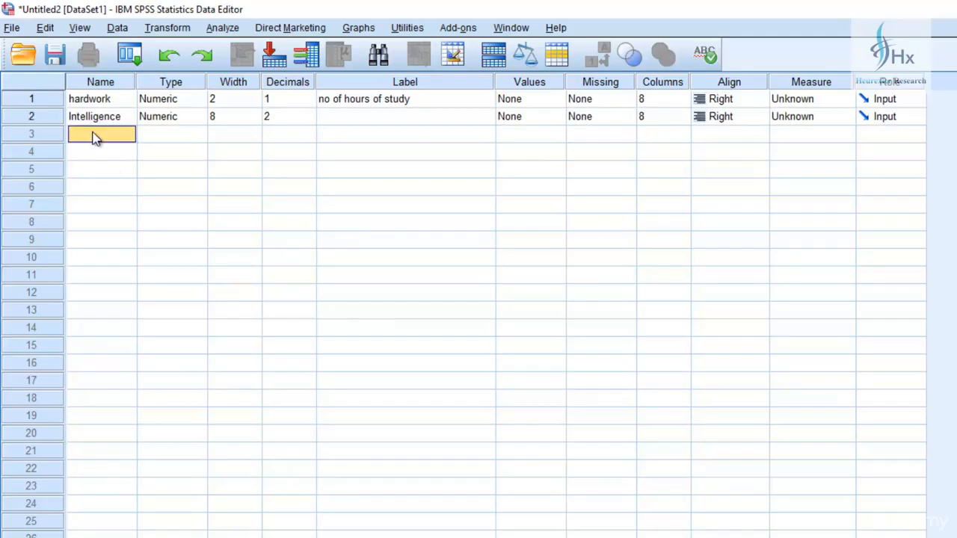
double_click(93, 133)
type("Performance")
left_click(84, 155)
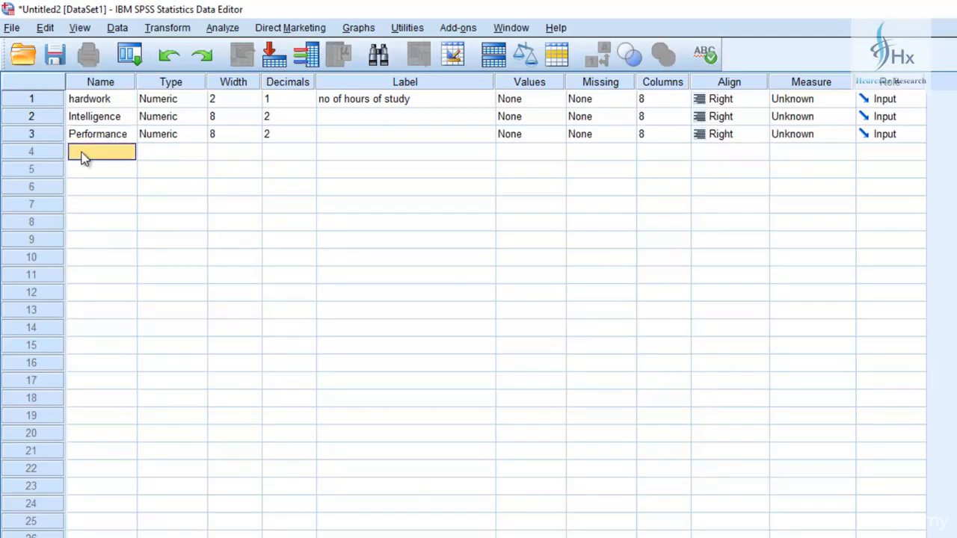
Label the variable Performance as "Marks obtained" and the variable Intelligence as "IQ score".
left_click(407, 136)
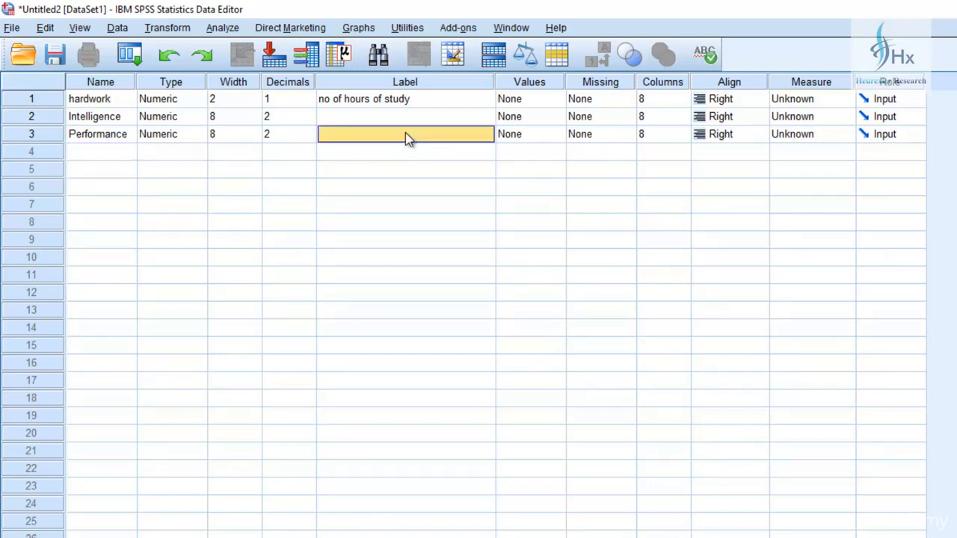
type("Marks o")
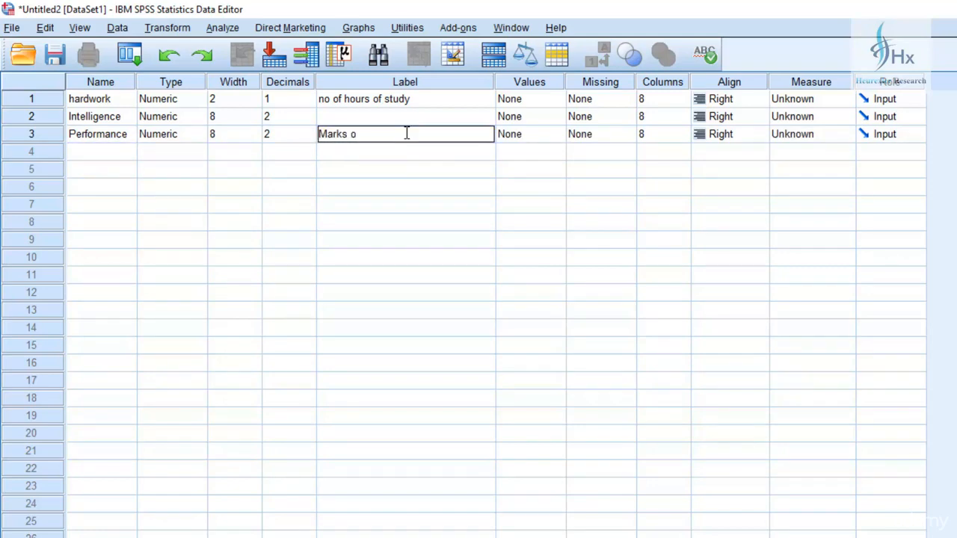
type("btained")
left_click(349, 116)
left_click(348, 117)
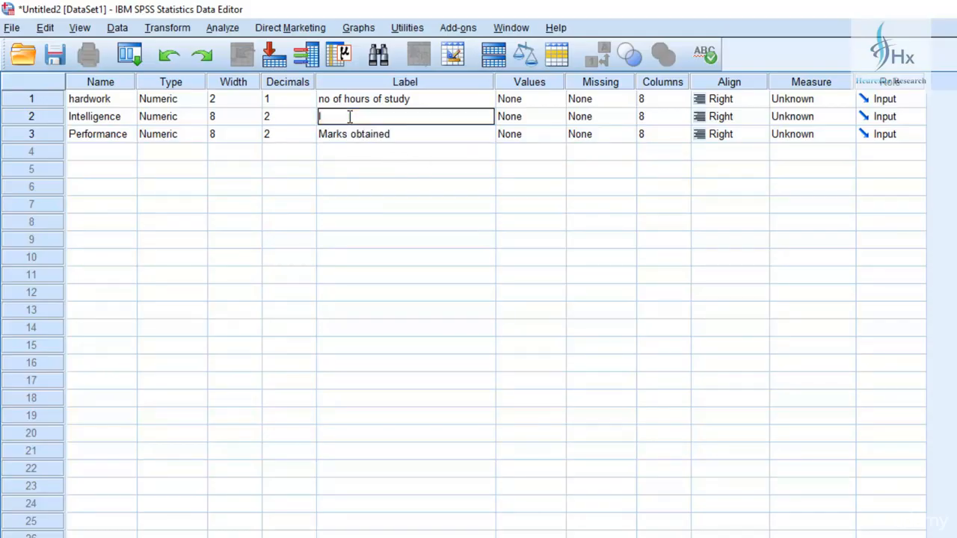
type("IQ score")
Add three more variables named Age, Gender and SES in rows 4 to 6.
left_click(97, 158)
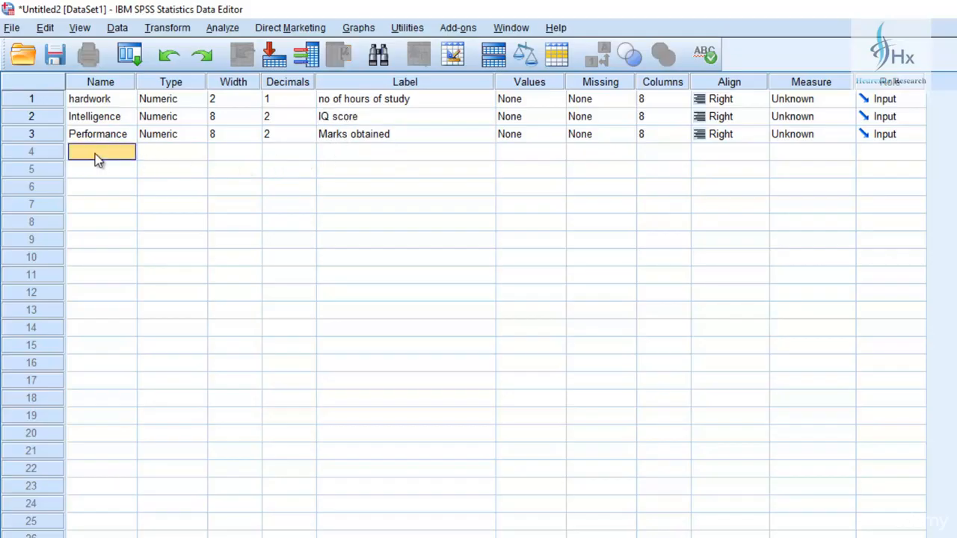
type("Age")
key("Return")
type("Ge")
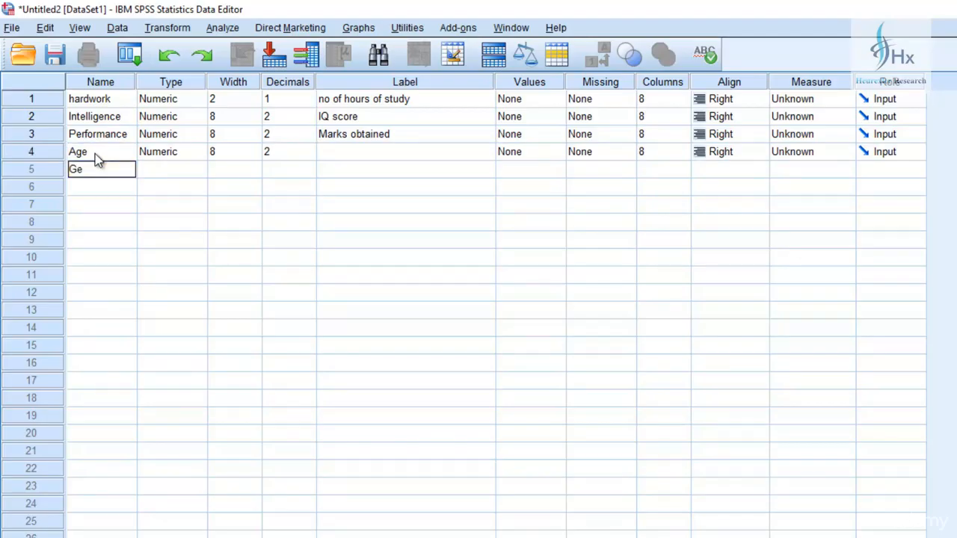
type("nder")
key("Return")
type("SE")
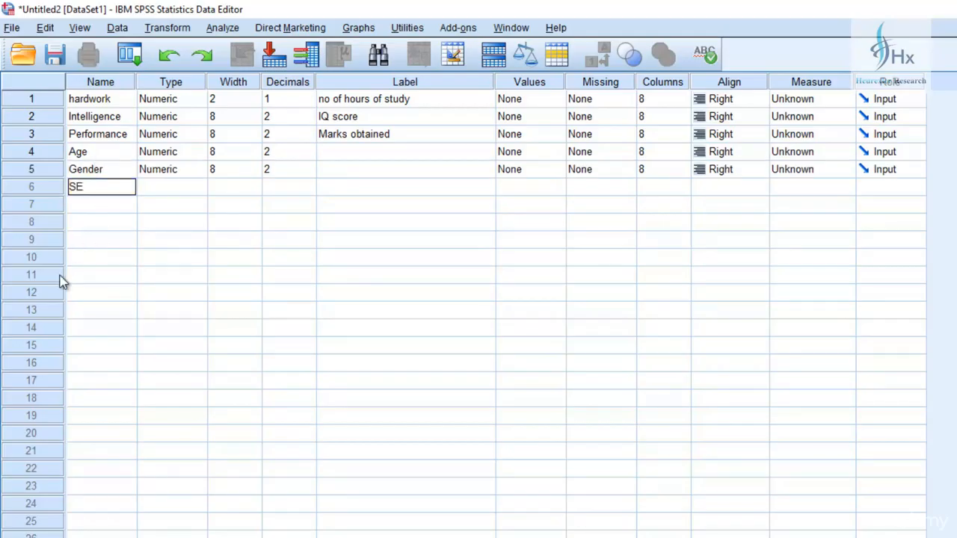
type("S")
left_click(165, 196)
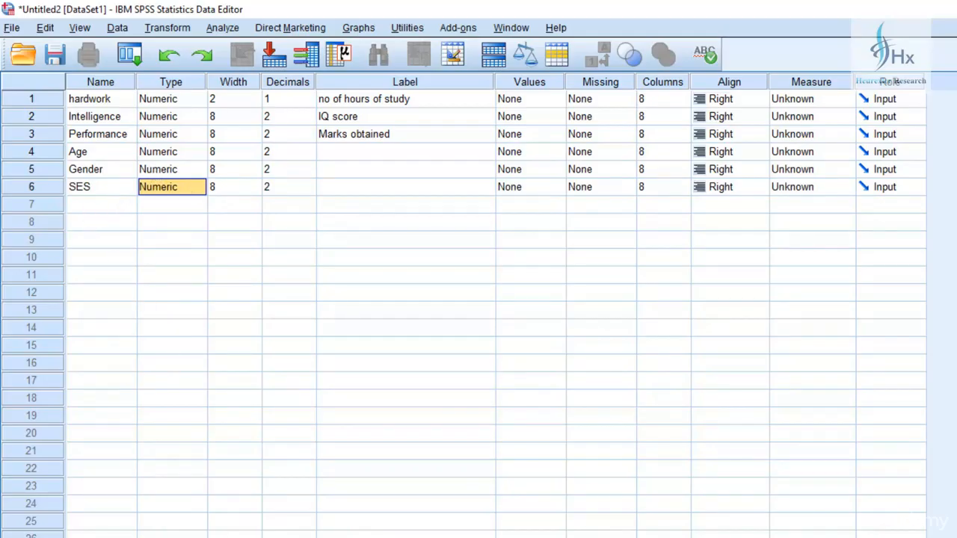
Check in Data View the labels attached to the hardwork and Intelligence column headings.
key("ctrl+t")
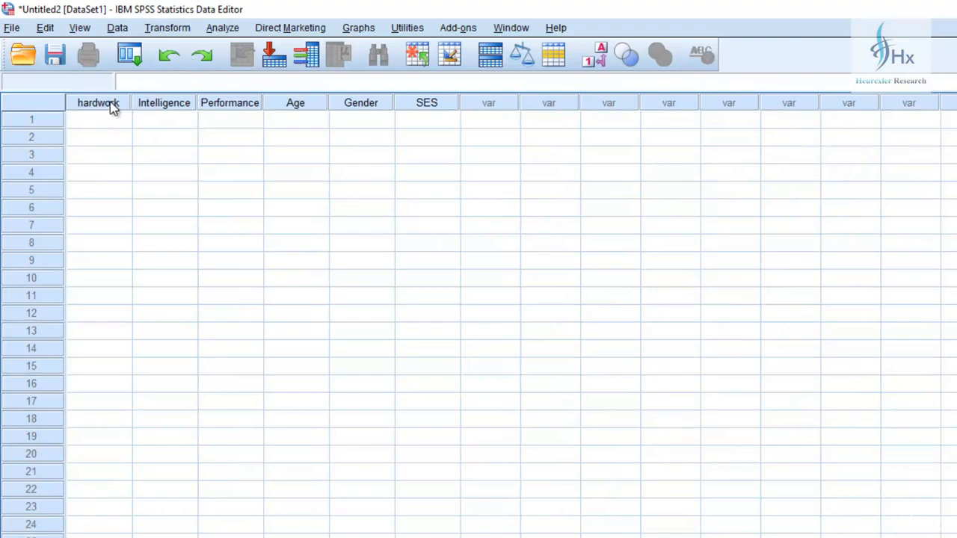
mouse_move(112, 108)
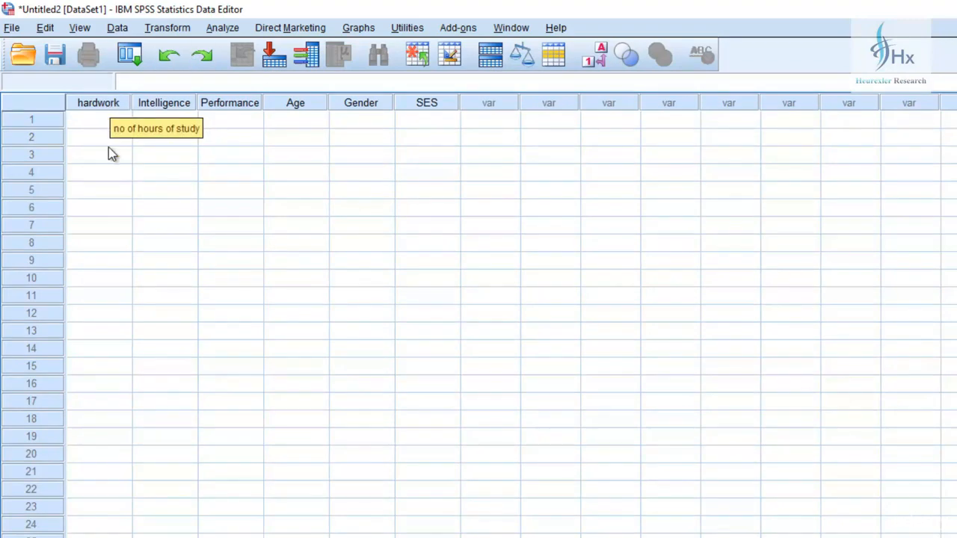
key("ctrl+t")
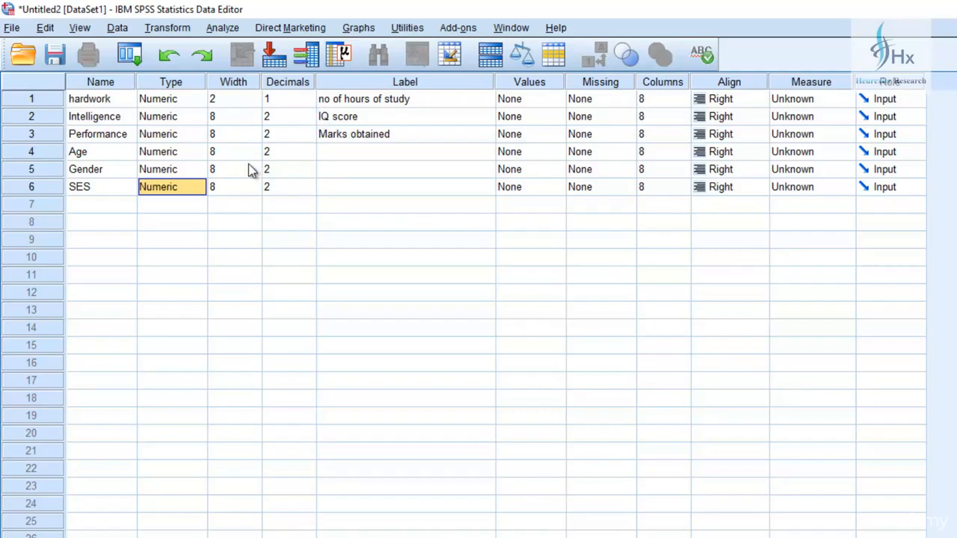
key("ctrl+t")
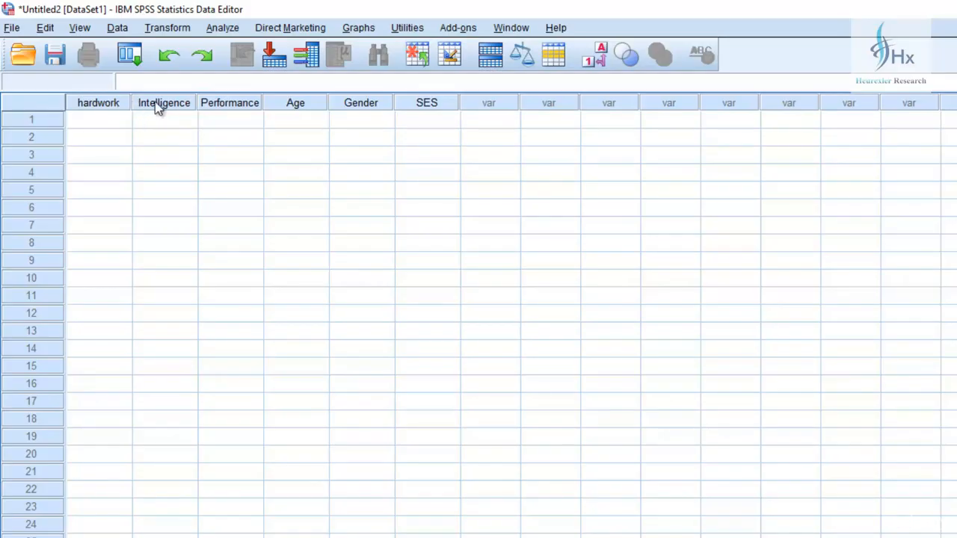
mouse_move(165, 109)
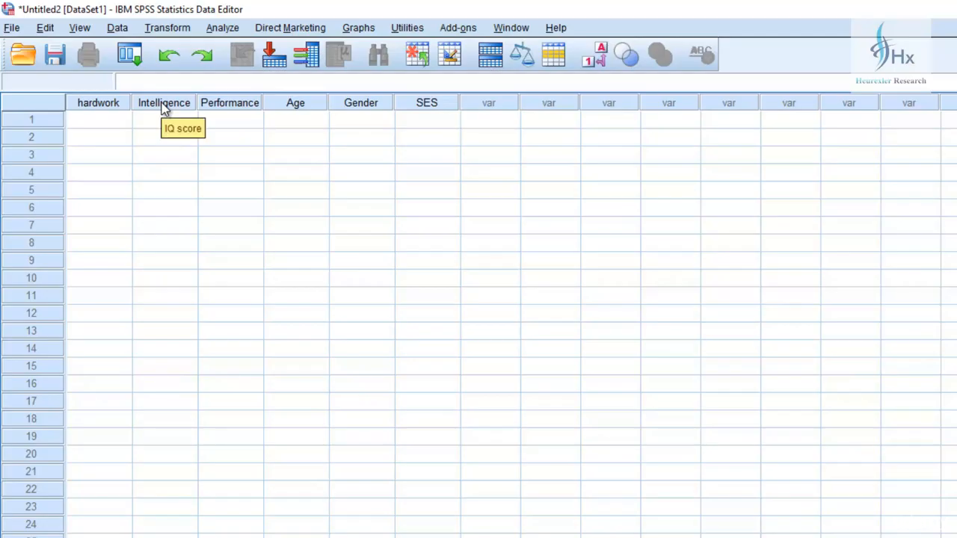